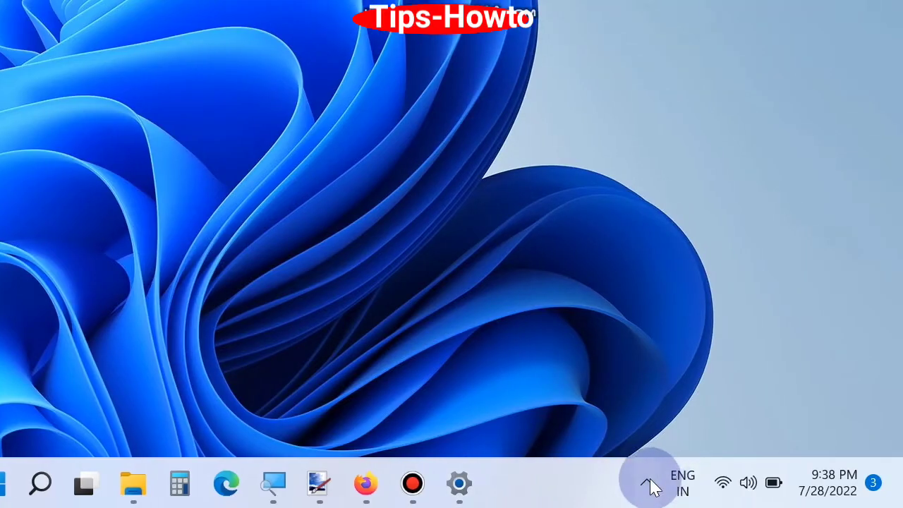
Open Windows Security from the tray and view the Domain network firewall page
click(647, 486)
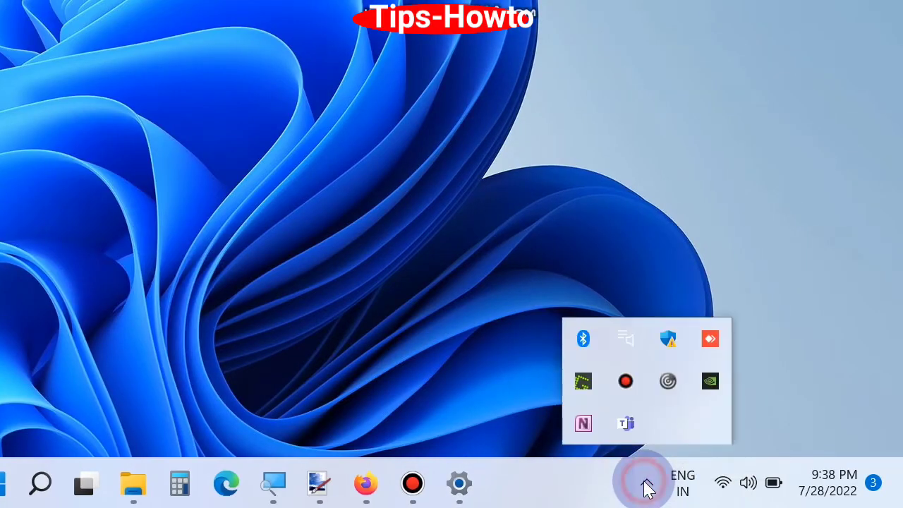
click(668, 344)
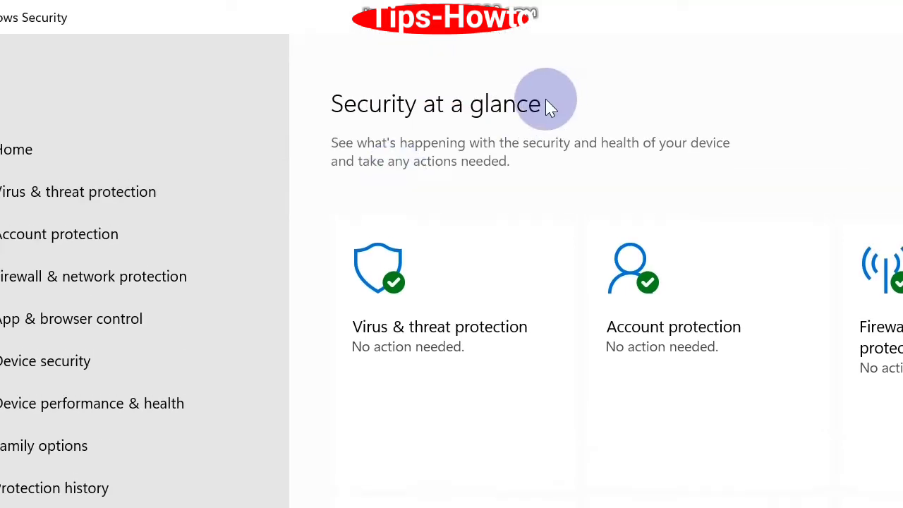
click(678, 327)
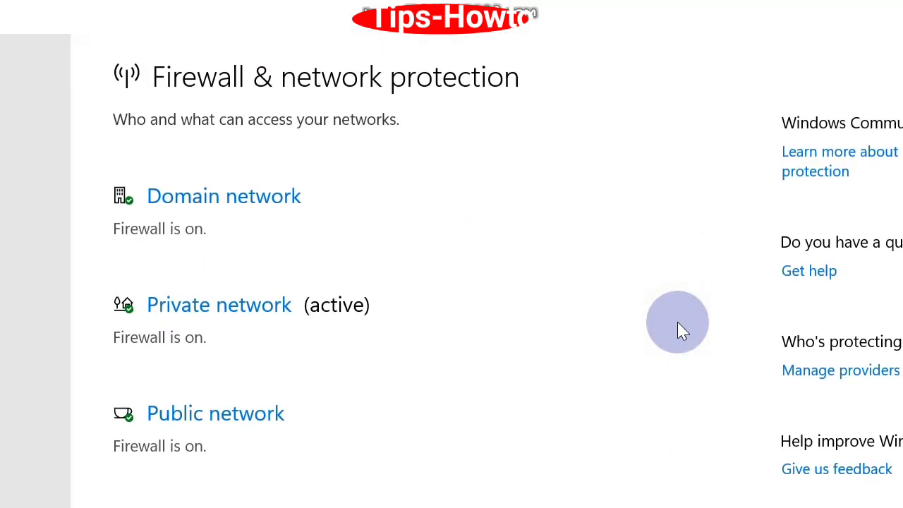
click(256, 198)
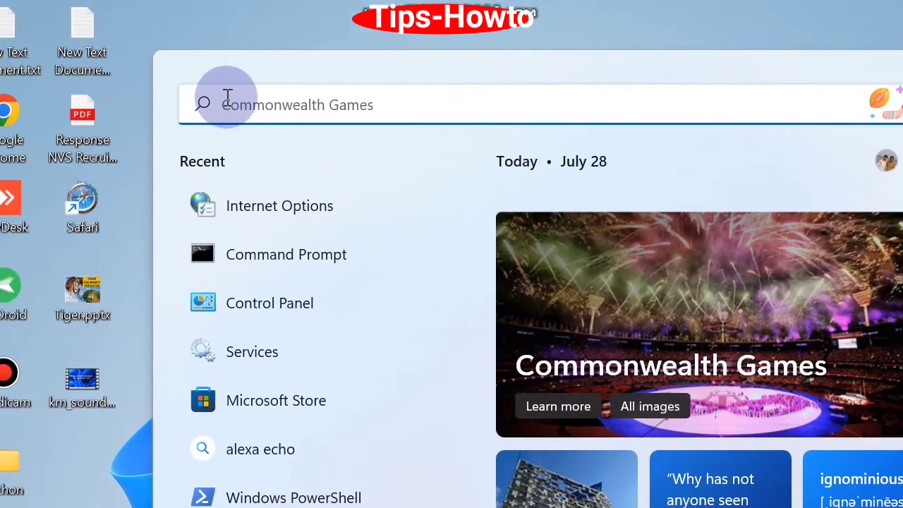
Search for cmd and launch Command Prompt as administrator
text(cmd)
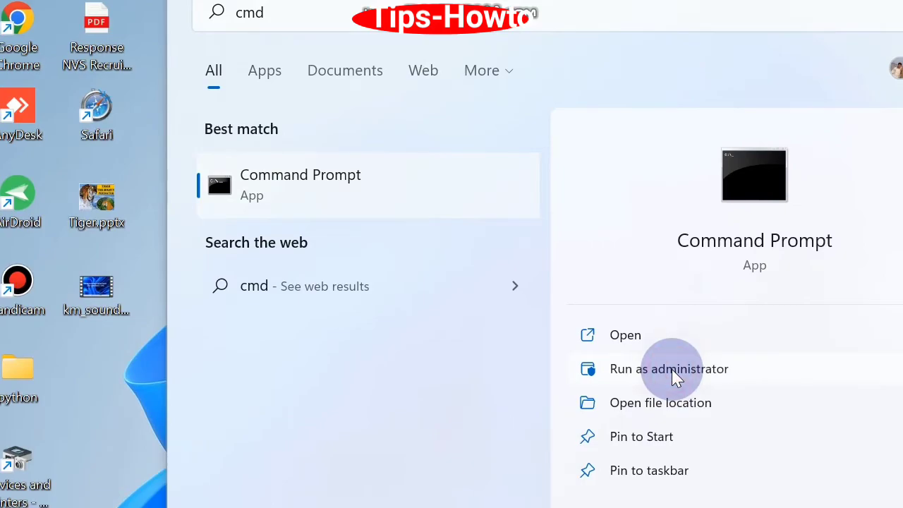
click(680, 461)
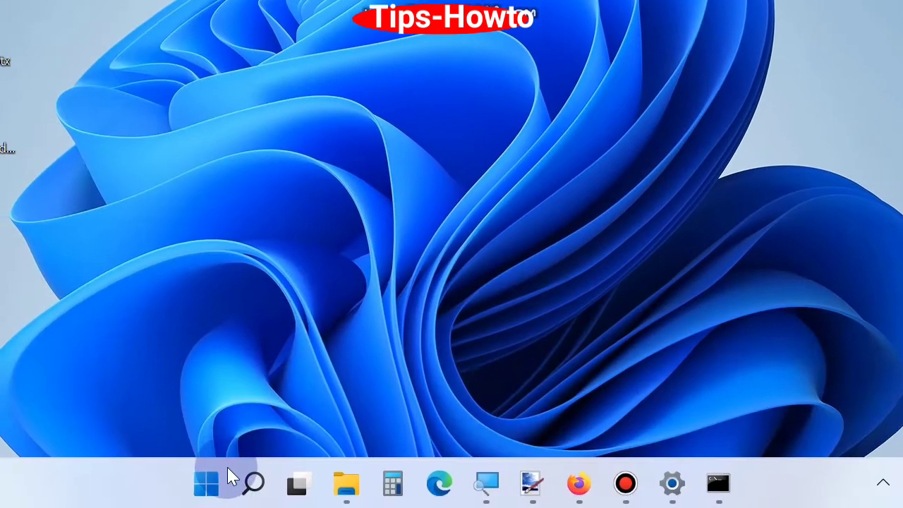
Open Network Connections from the Start button's right-click menu
right_click(226, 480)
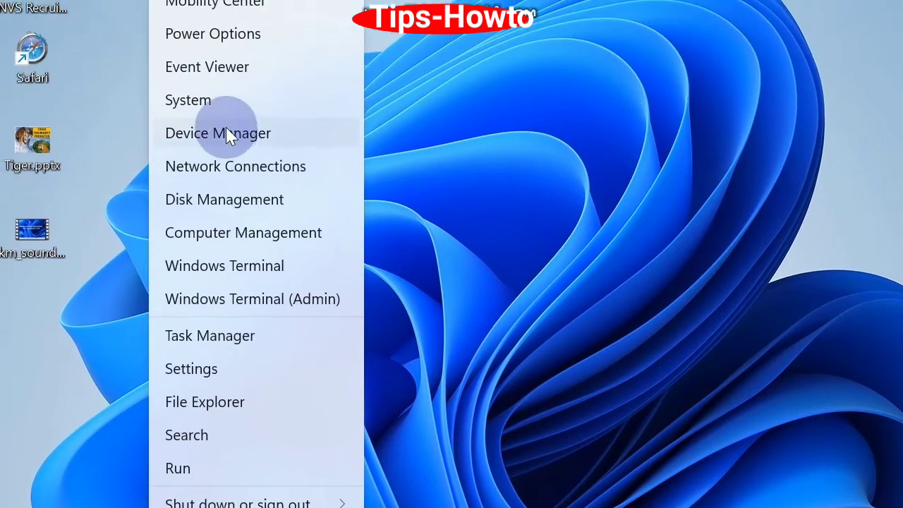
click(228, 167)
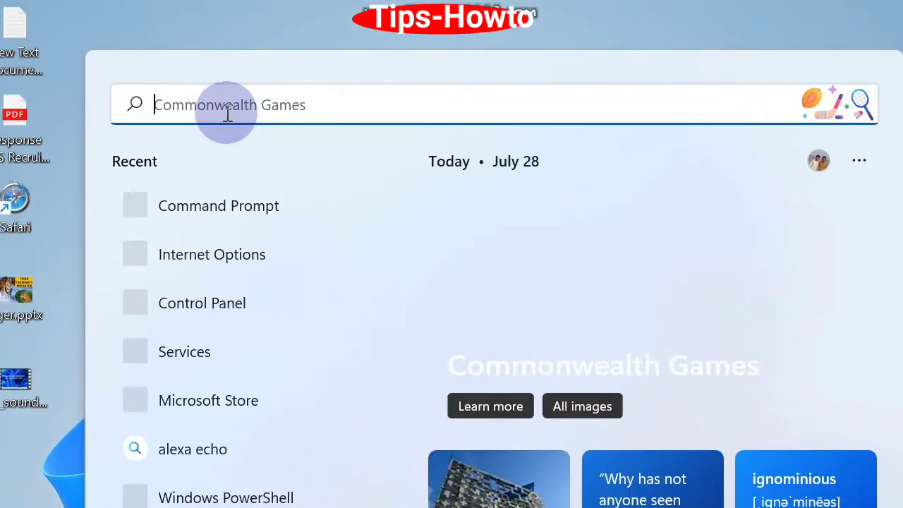
Launch an administrator Command Prompt via search and enter 'netsh winsock reset'
click(304, 112)
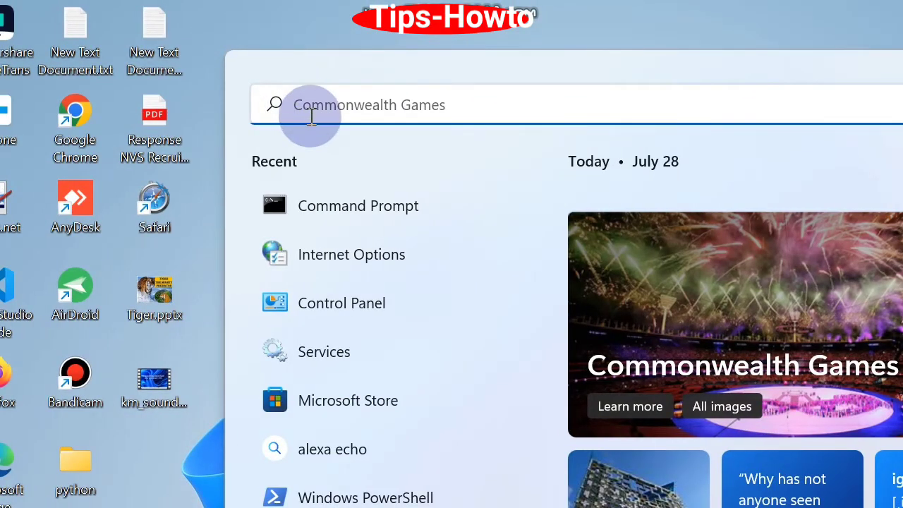
text(cmd)
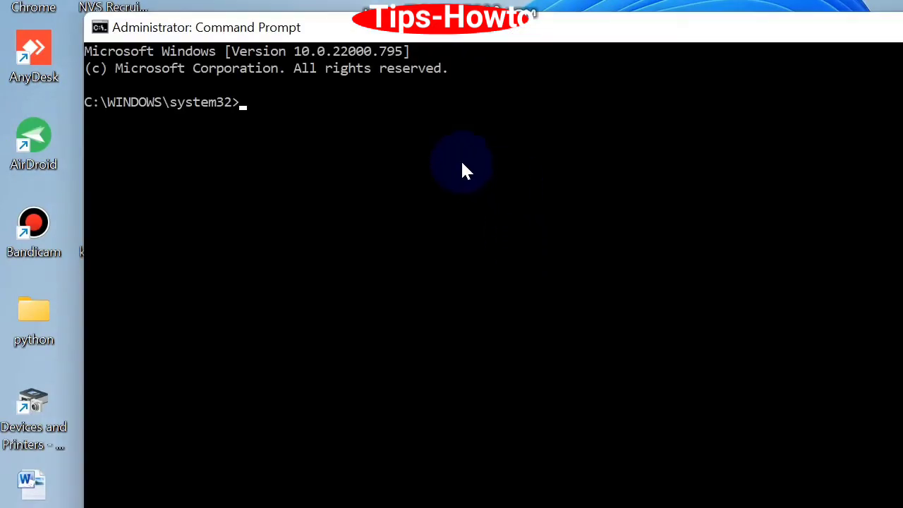
drag(332, 29, 467, 56)
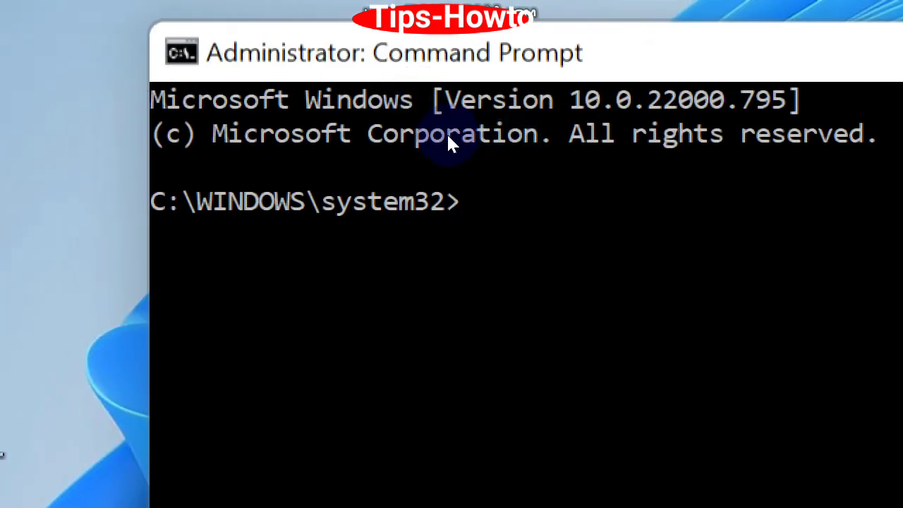
text(nets)
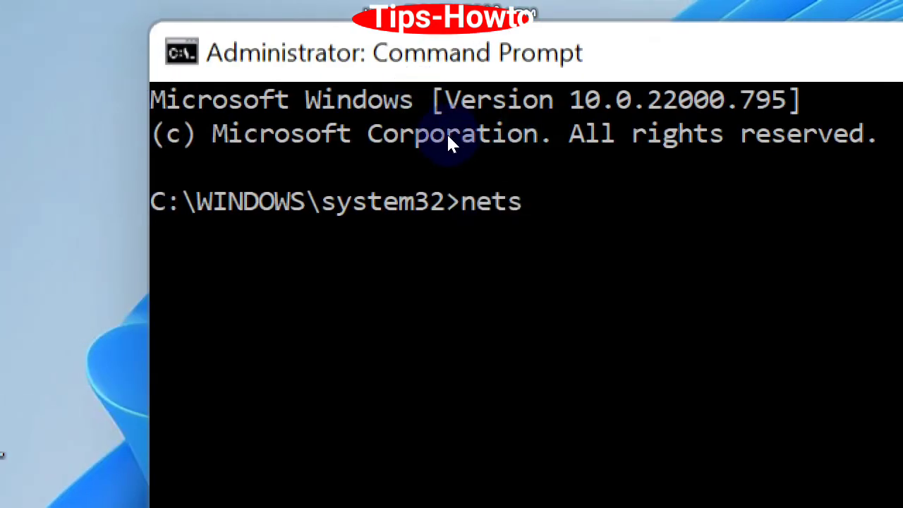
text(h)
text( win)
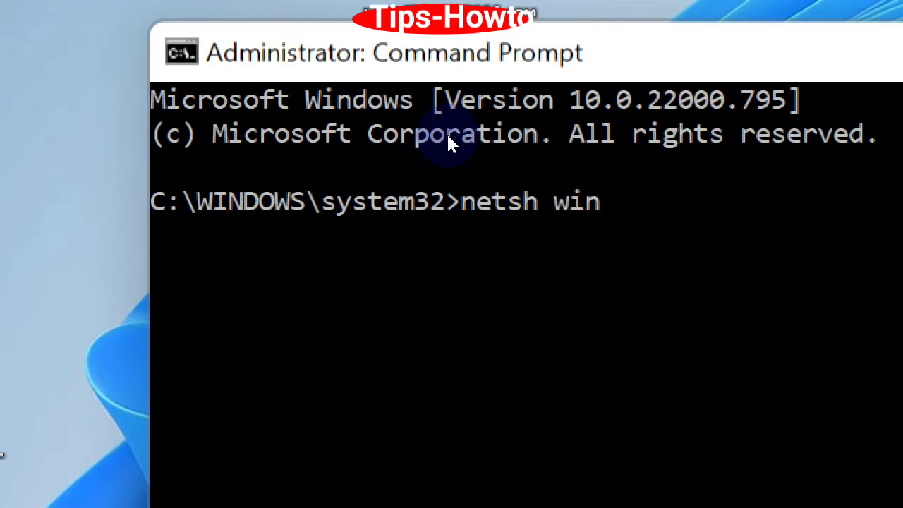
text(sock r)
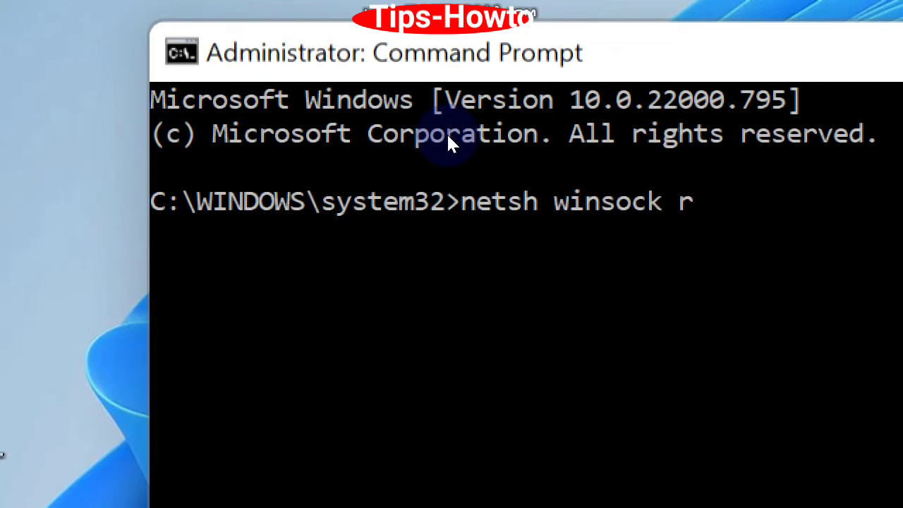
text(eset)
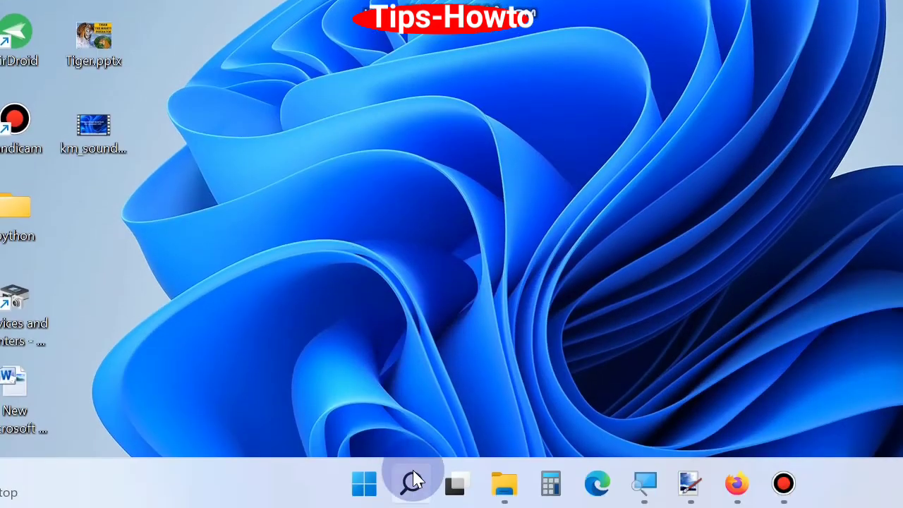
In Internet Options' LAN settings, uncheck 'Automatically detect settings'
click(414, 480)
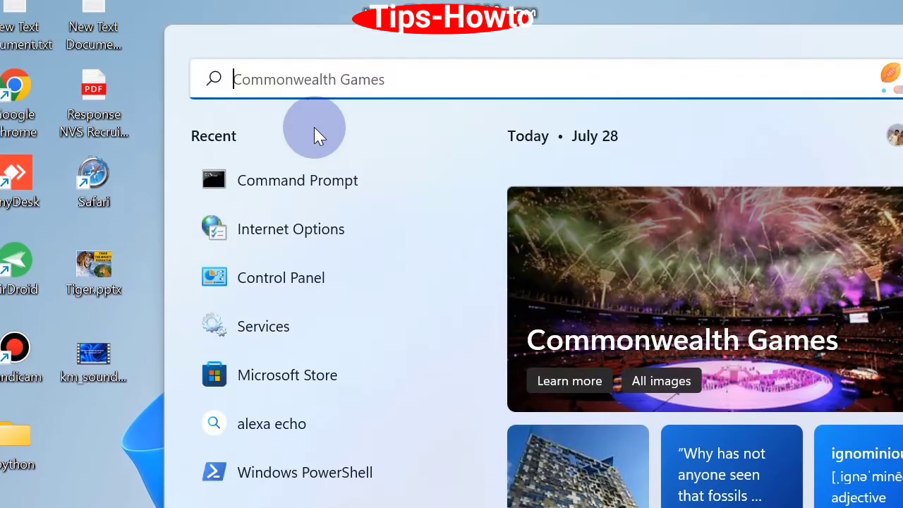
text(inte)
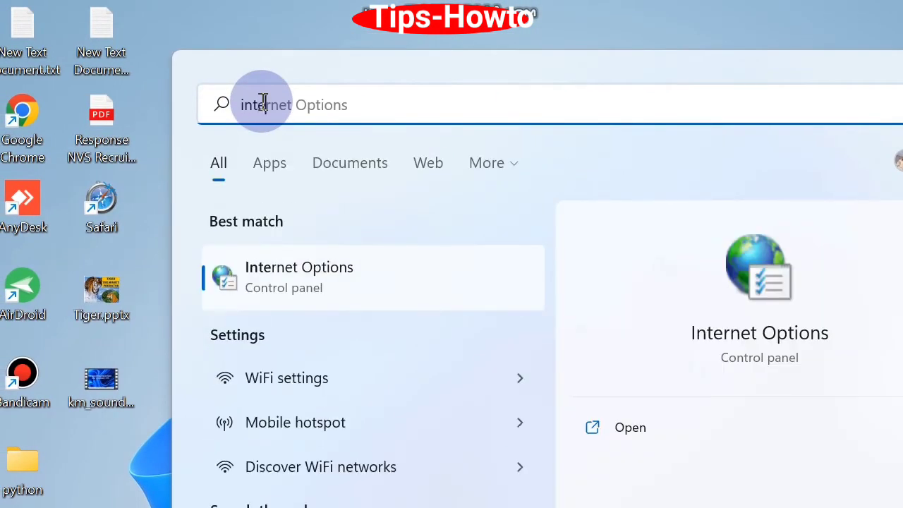
text(rnetet optio)
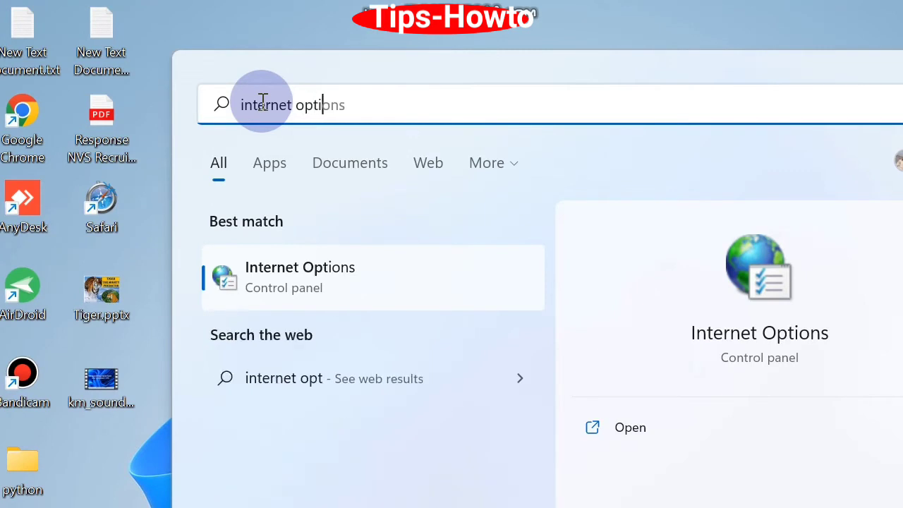
text(n)
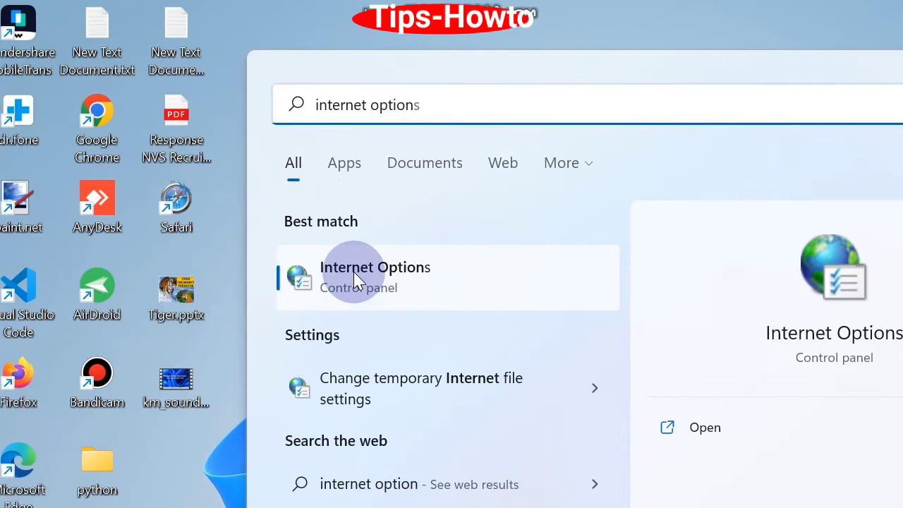
click(356, 275)
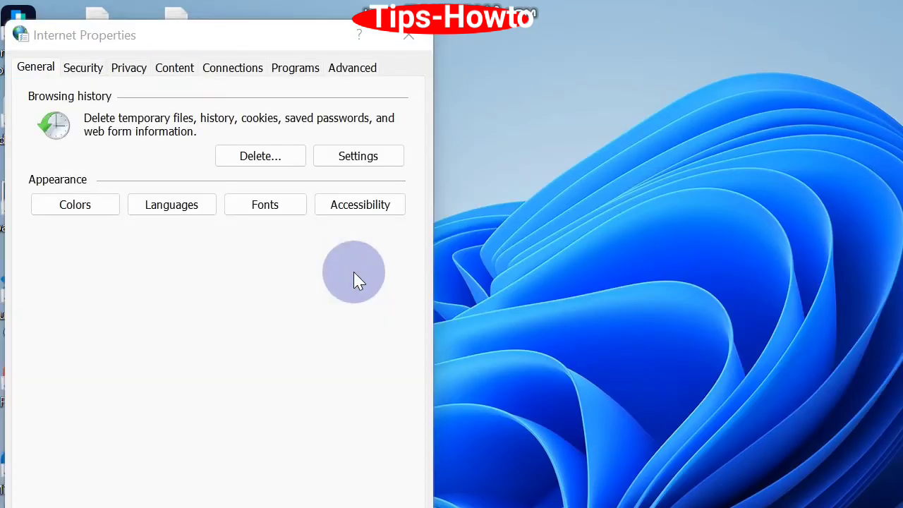
drag(157, 35, 547, 132)
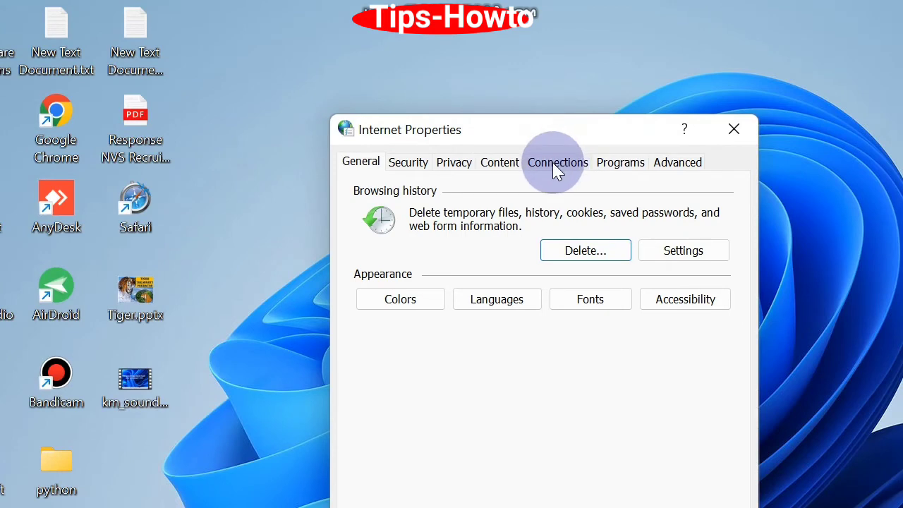
click(555, 168)
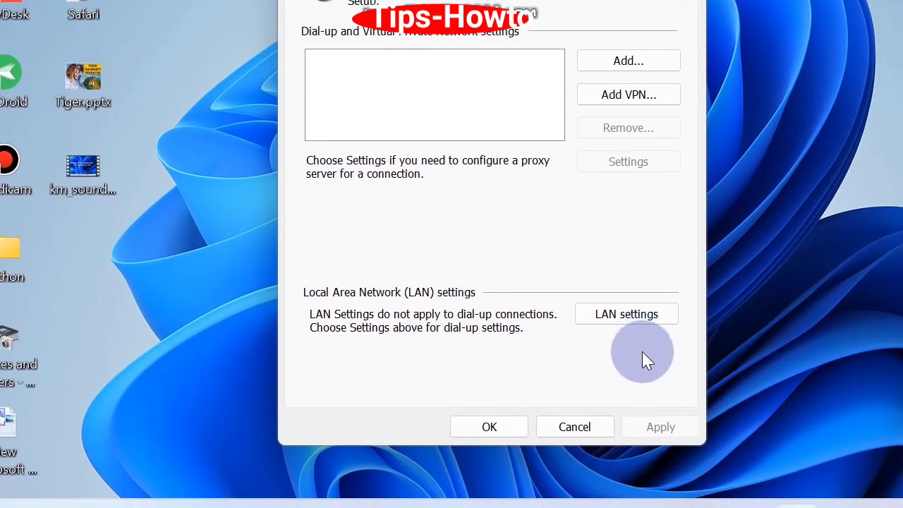
click(628, 315)
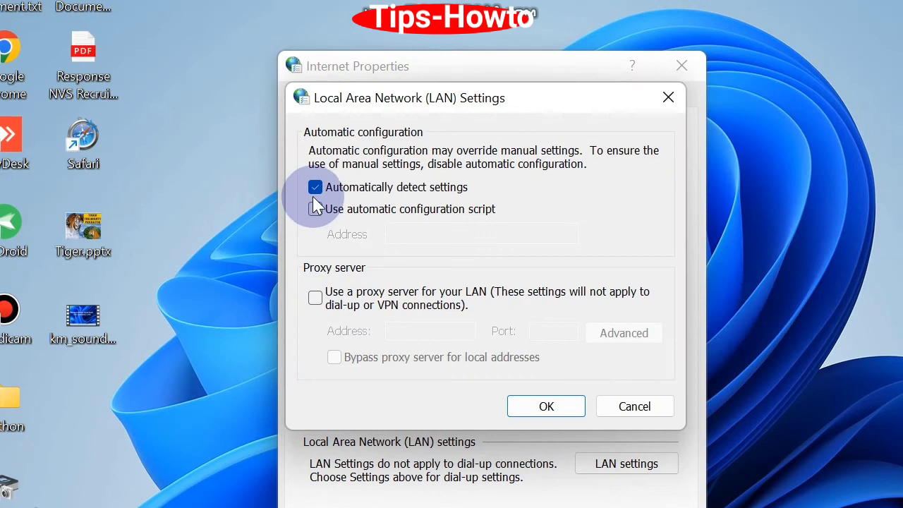
click(314, 186)
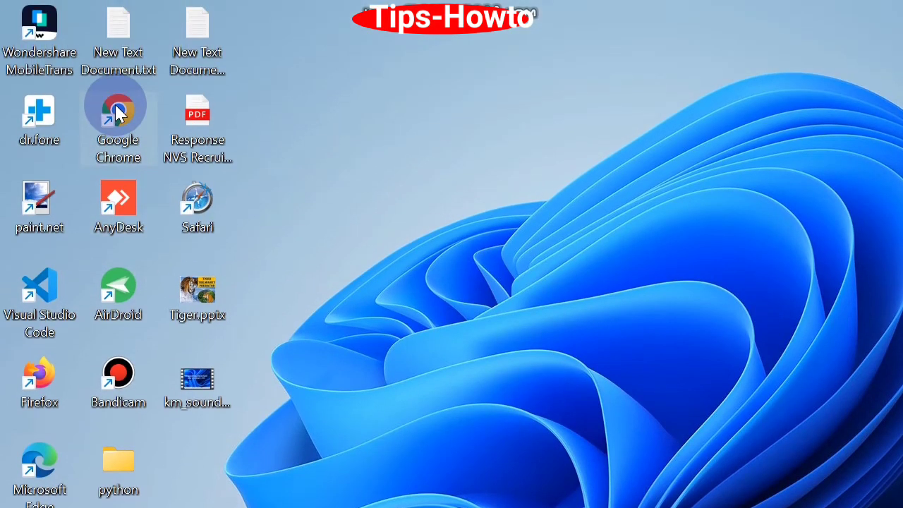
Launch Chrome and clear browsing data with the time range set to All time
double_click(117, 107)
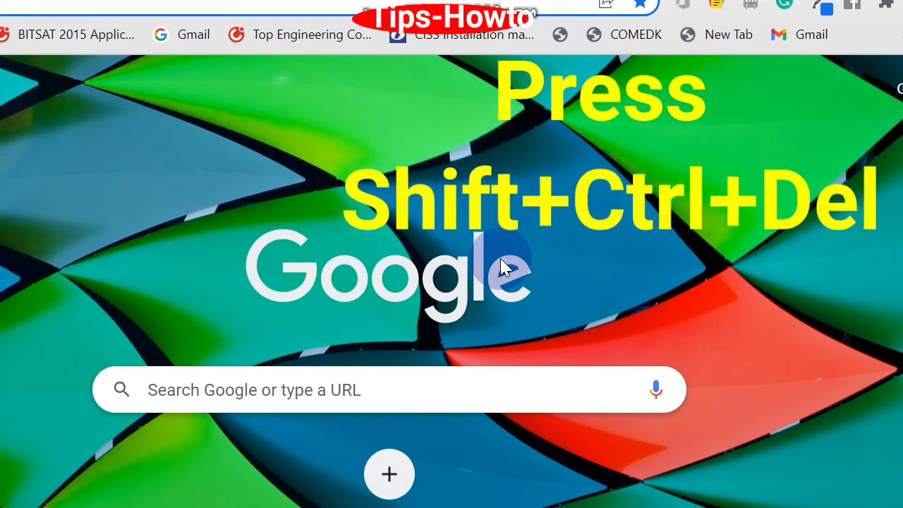
key(ctrl+shift+Delete)
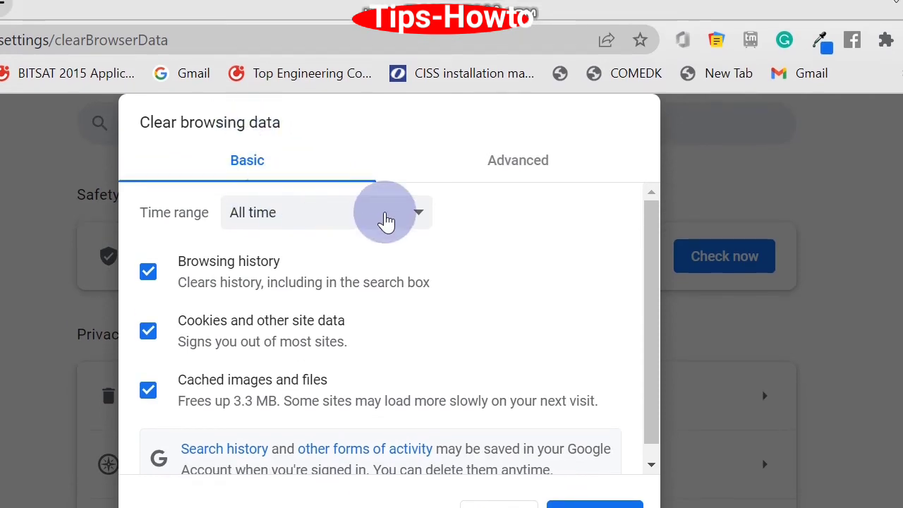
click(383, 215)
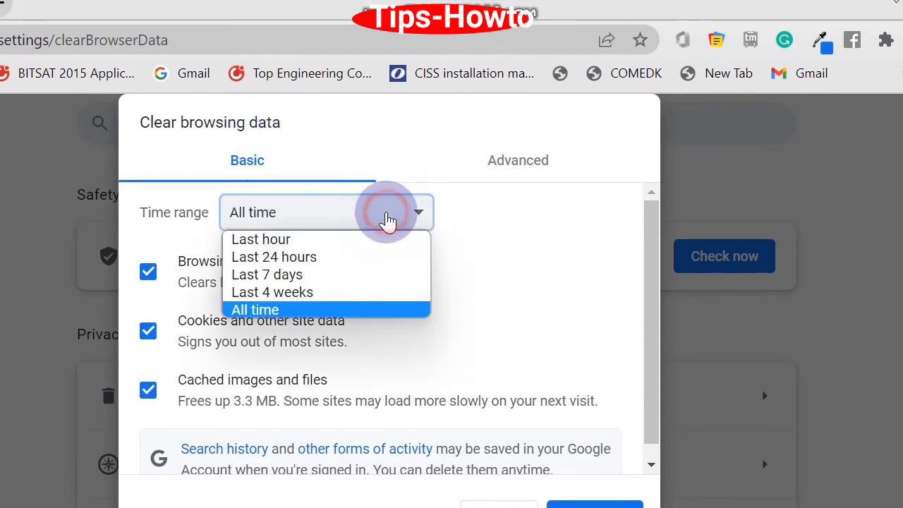
click(266, 309)
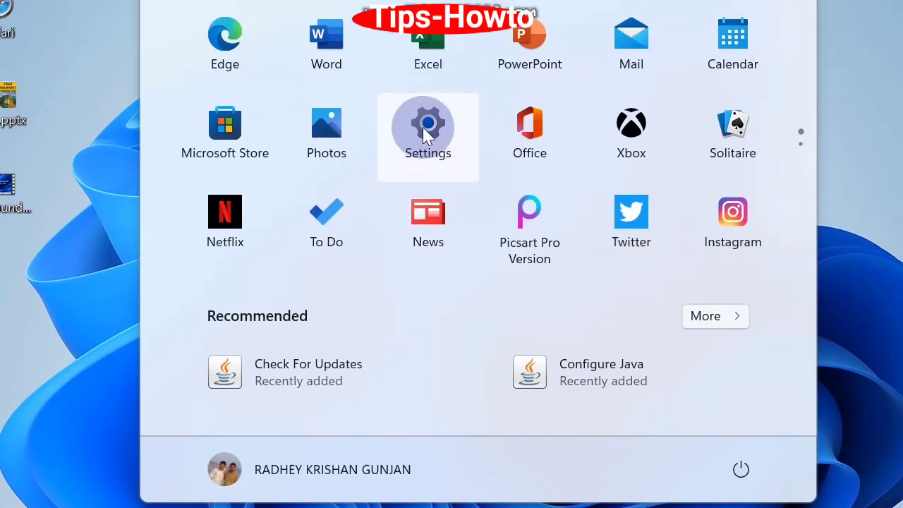
In Settings, go to System > Troubleshoot > Other troubleshooters and run Incoming Connections
click(426, 134)
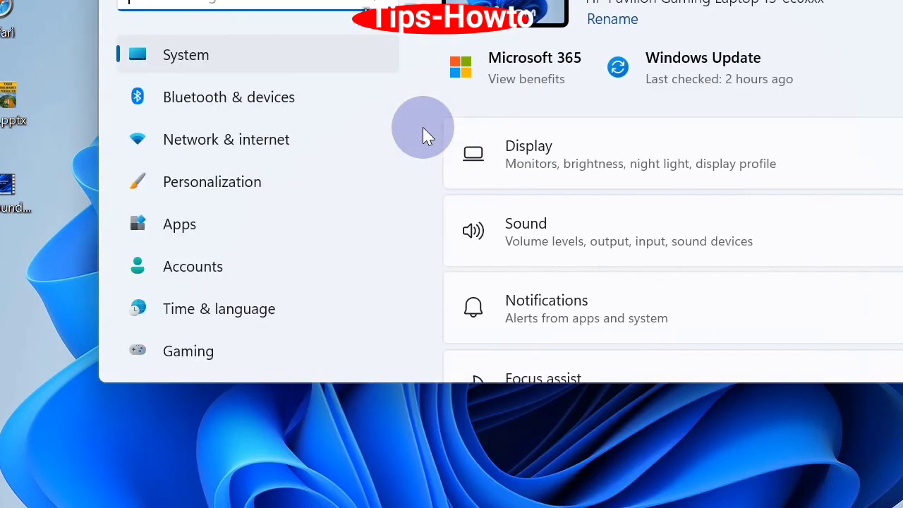
scroll(564, 240, down, 2)
scroll(574, 248, down, 5)
scroll(574, 248, down, 3)
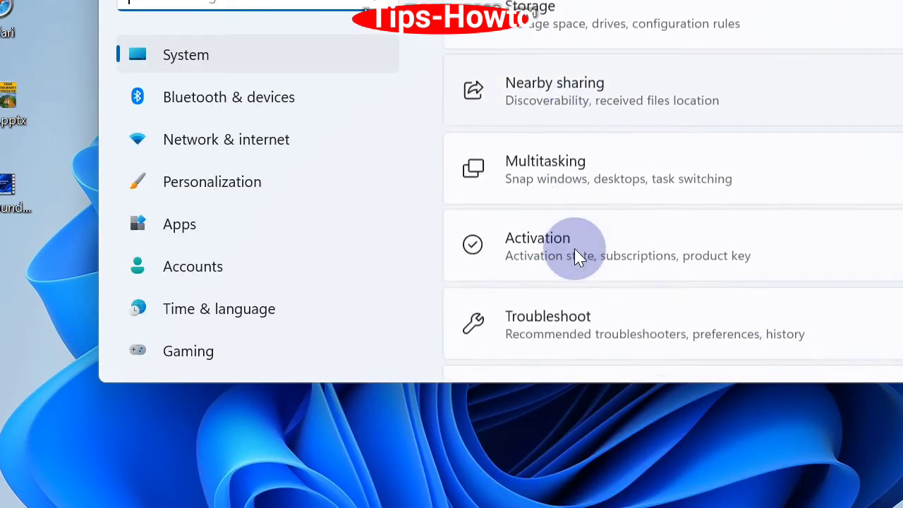
scroll(574, 249, down, 1)
scroll(545, 185, down, 1)
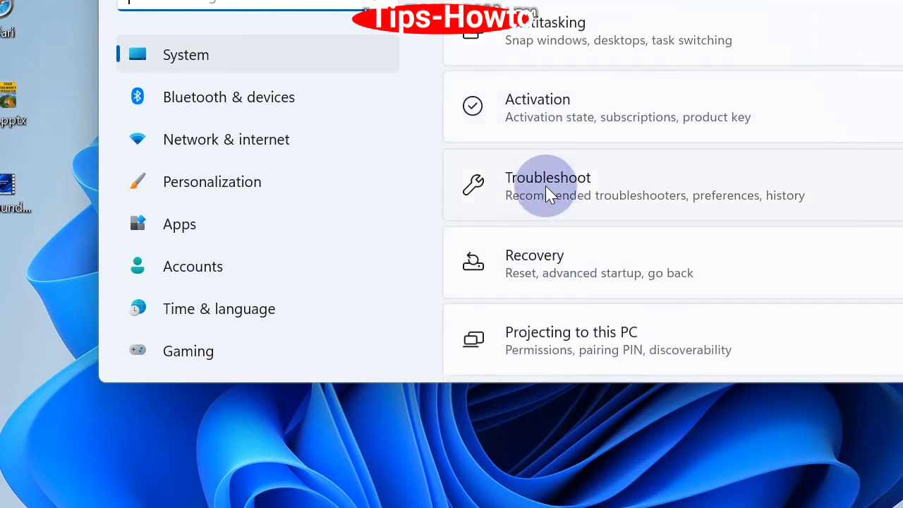
click(545, 185)
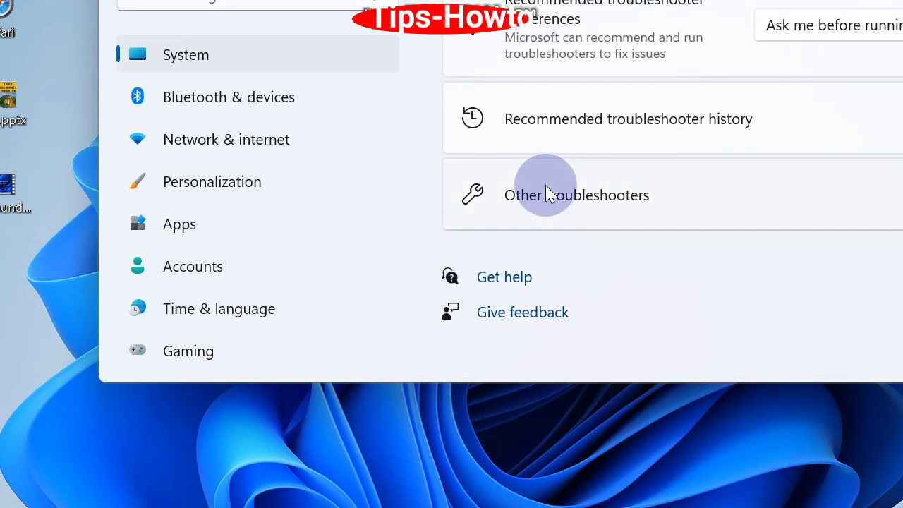
click(545, 185)
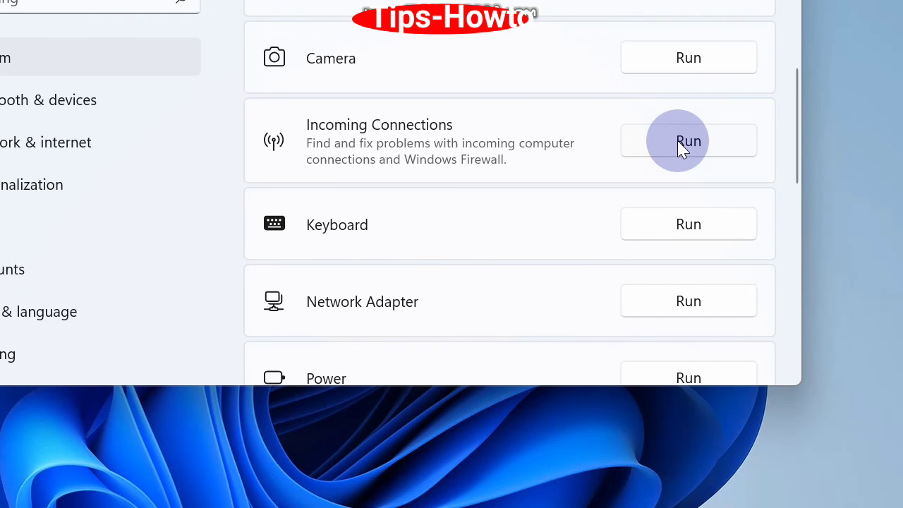
click(677, 140)
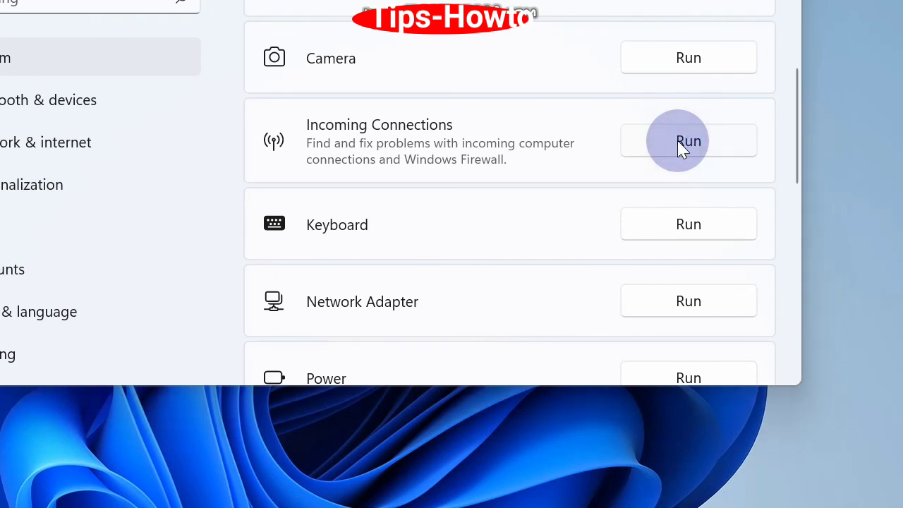